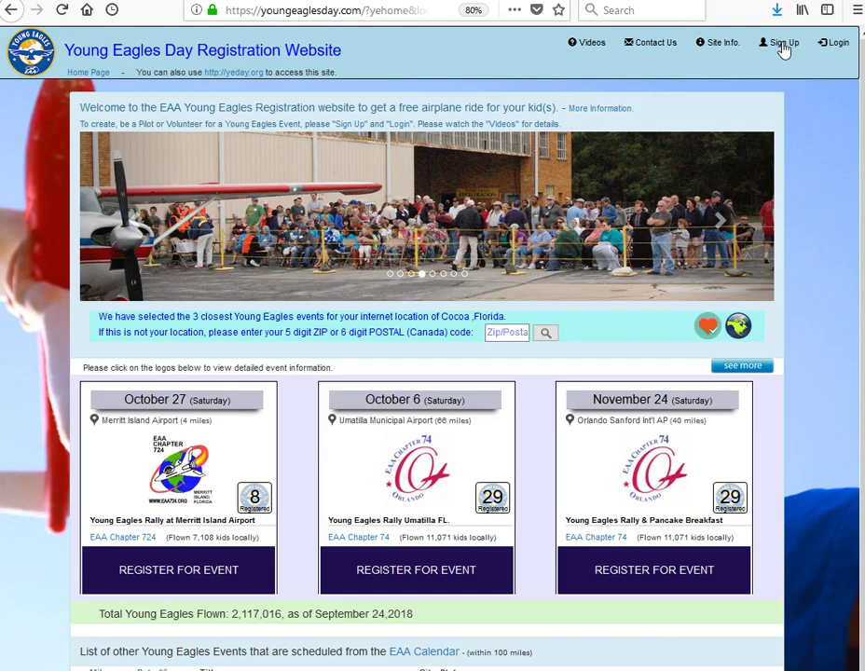
Open the member sign-up form, select the Young Eagle Pilot function, accept the legal terms and submit the form
click(783, 44)
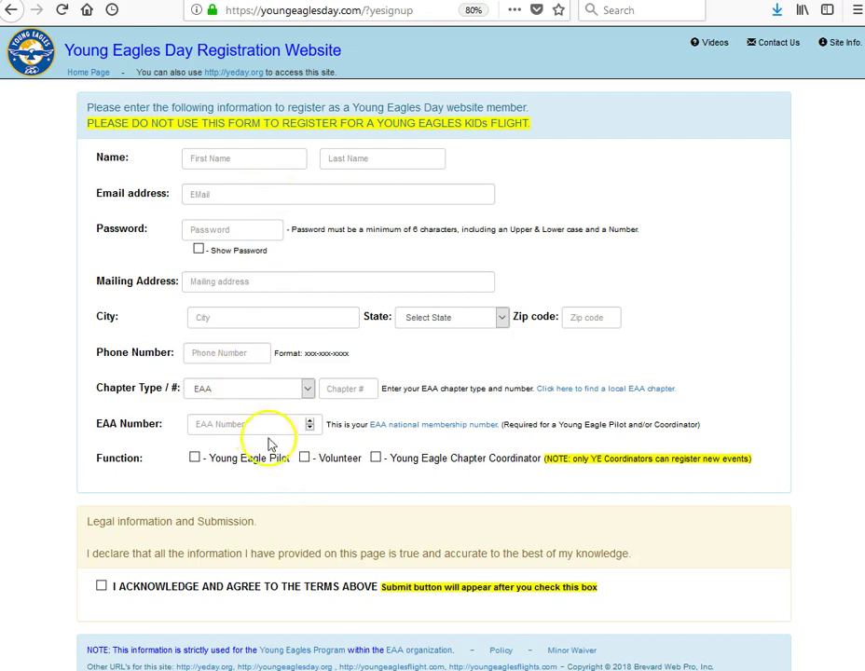
click(195, 459)
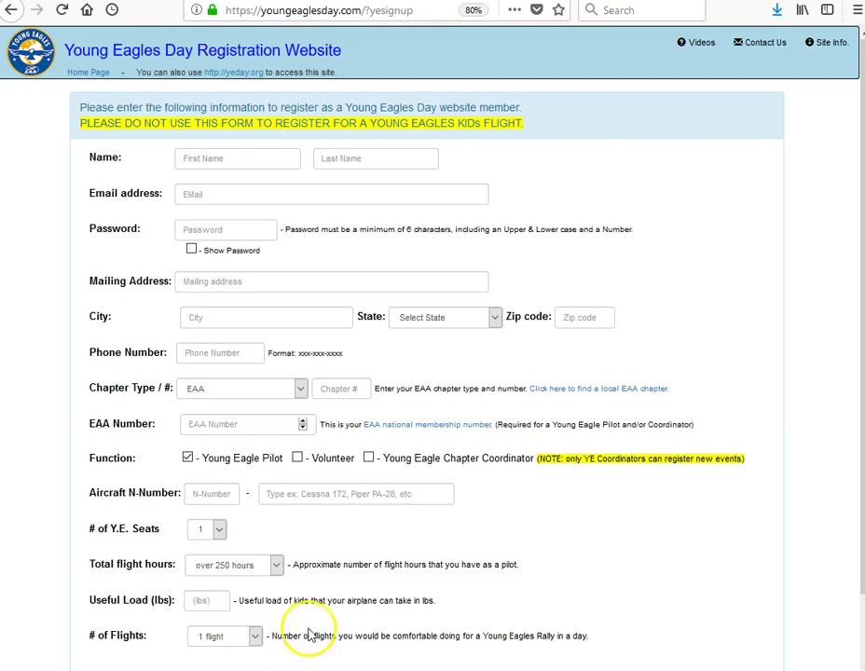
scroll(308, 634, down, 3)
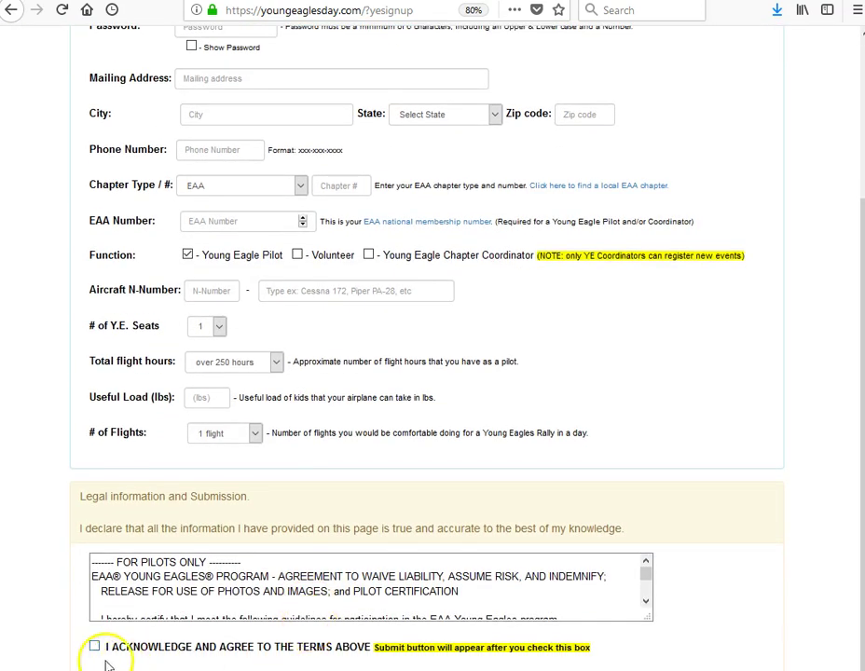
click(94, 650)
scroll(16, 538, down, 1)
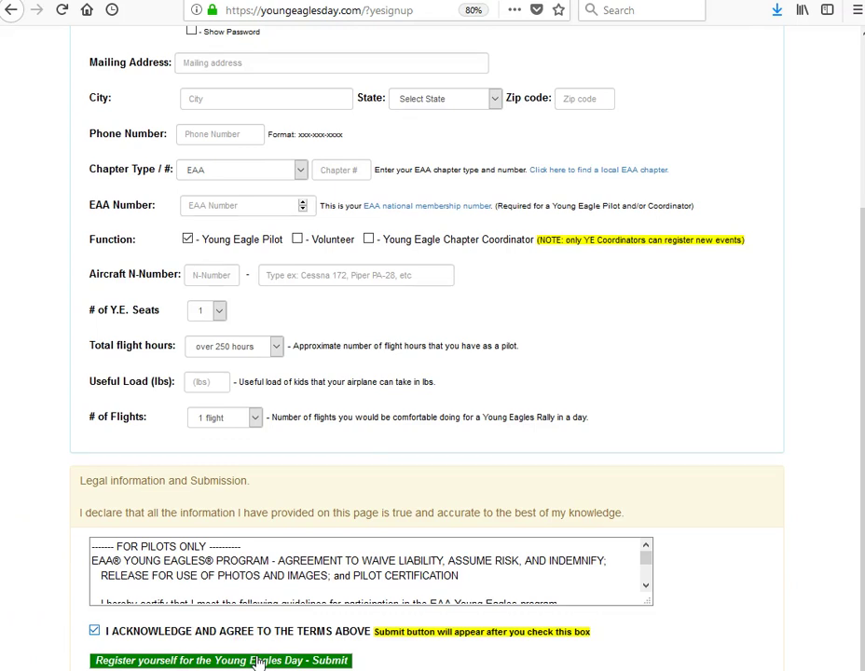
click(218, 660)
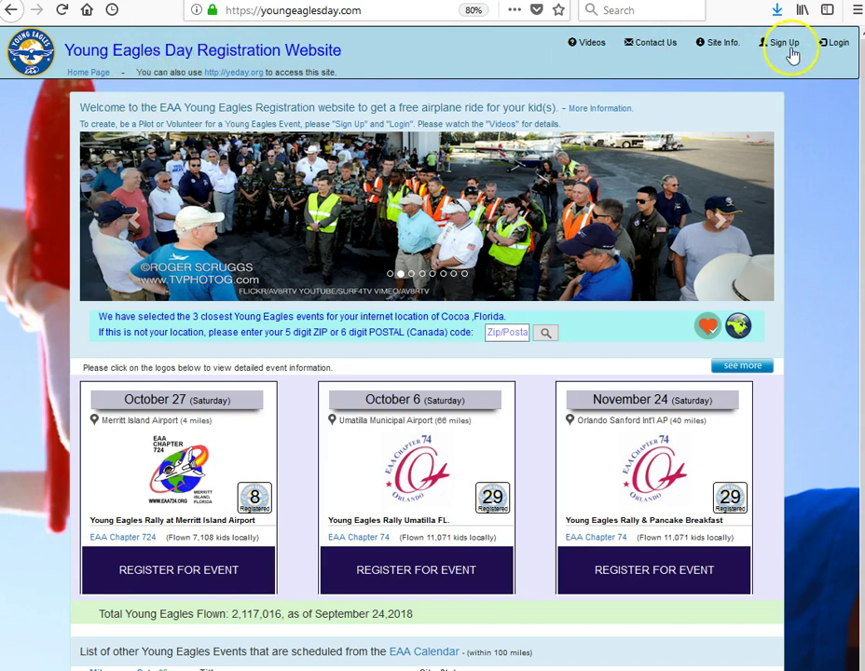
Log in to the pilot account and open the profile's registration link for flying kids outside of a Rally
click(836, 44)
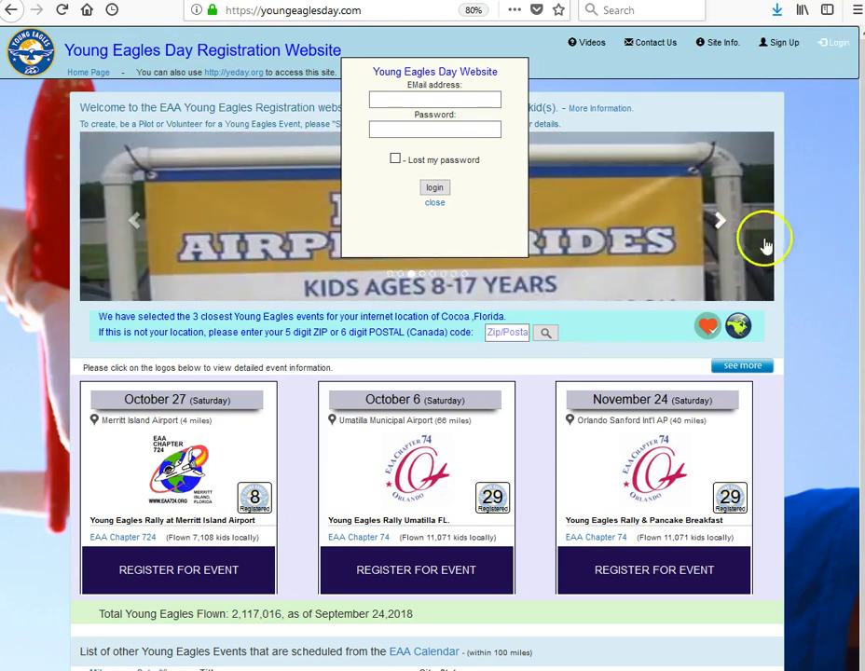
click(488, 201)
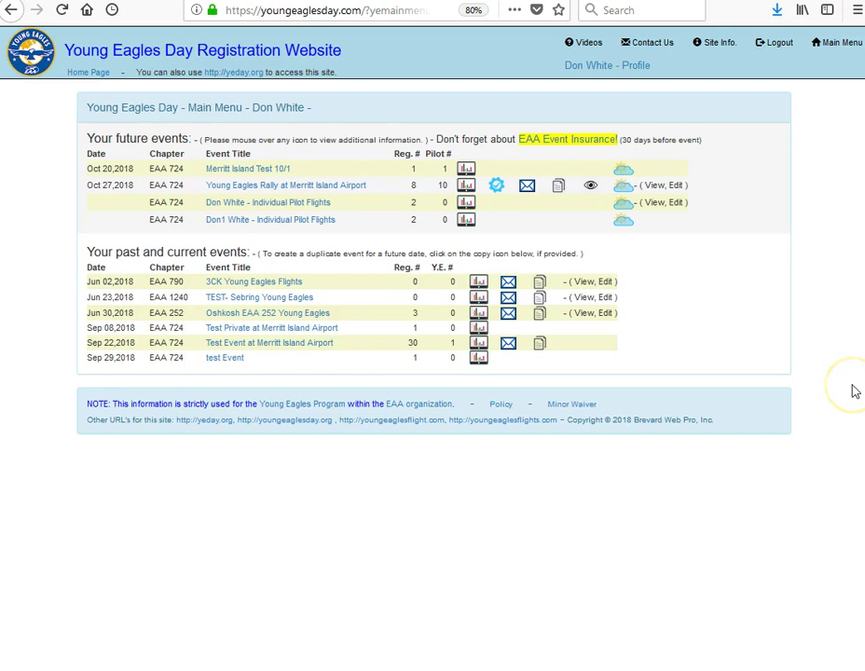
click(829, 41)
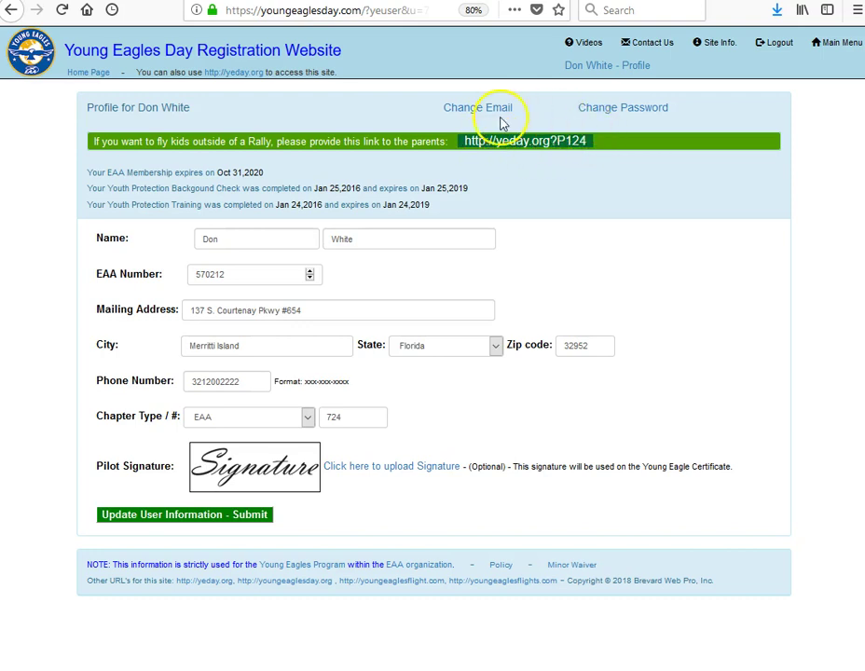
click(554, 145)
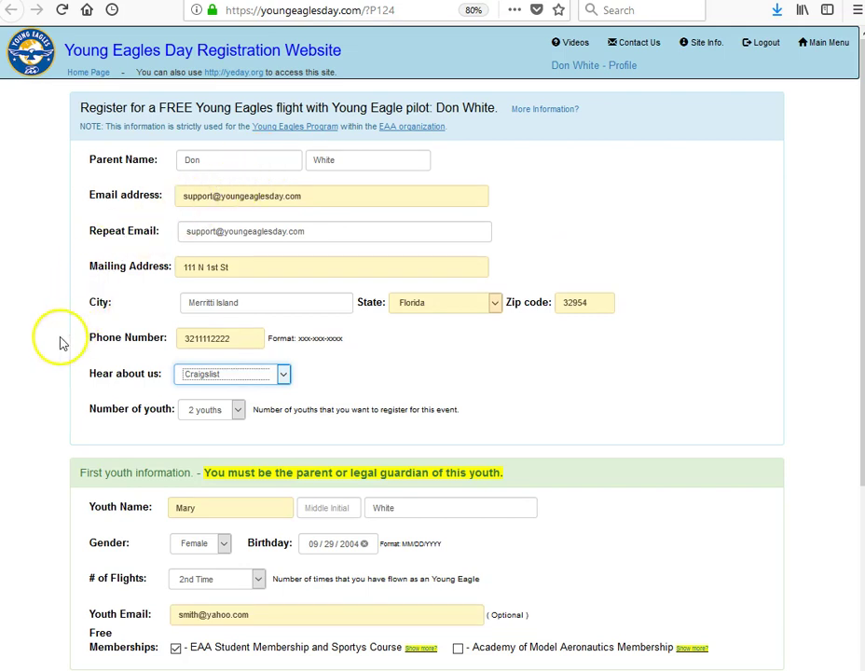
Review the filled-in parent and youth details and the number-of-youth choices on the flight registration form
scroll(55, 382, down, 5)
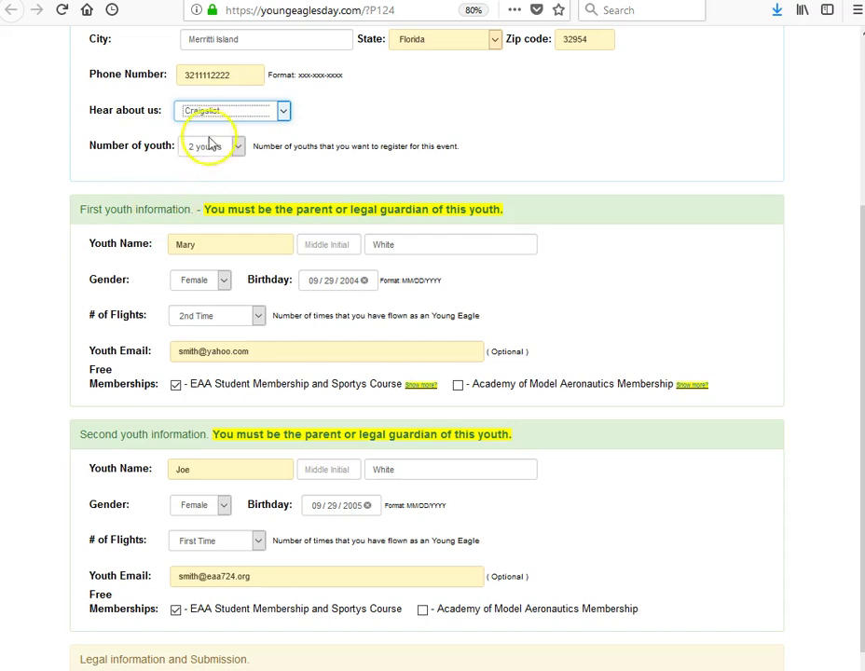
click(211, 146)
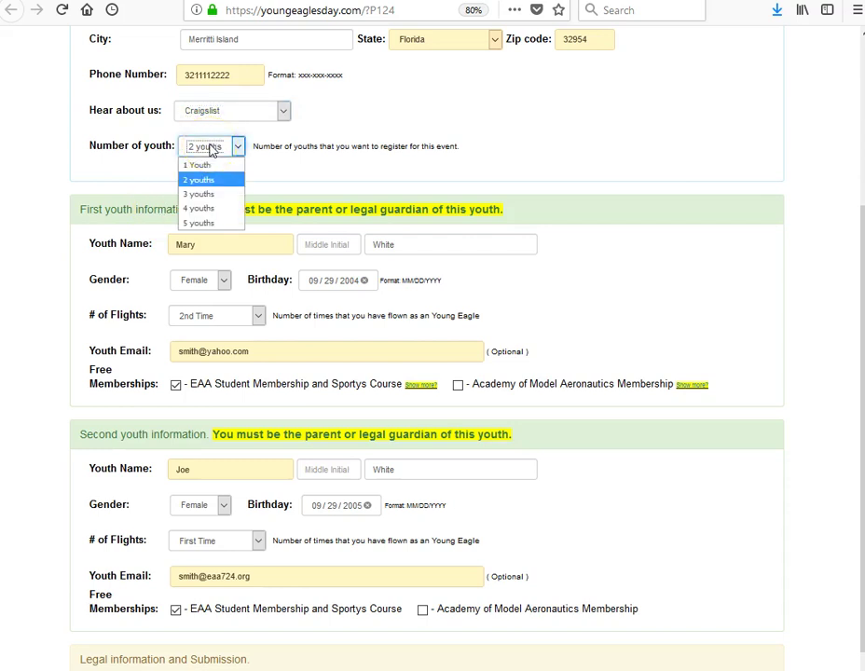
click(210, 149)
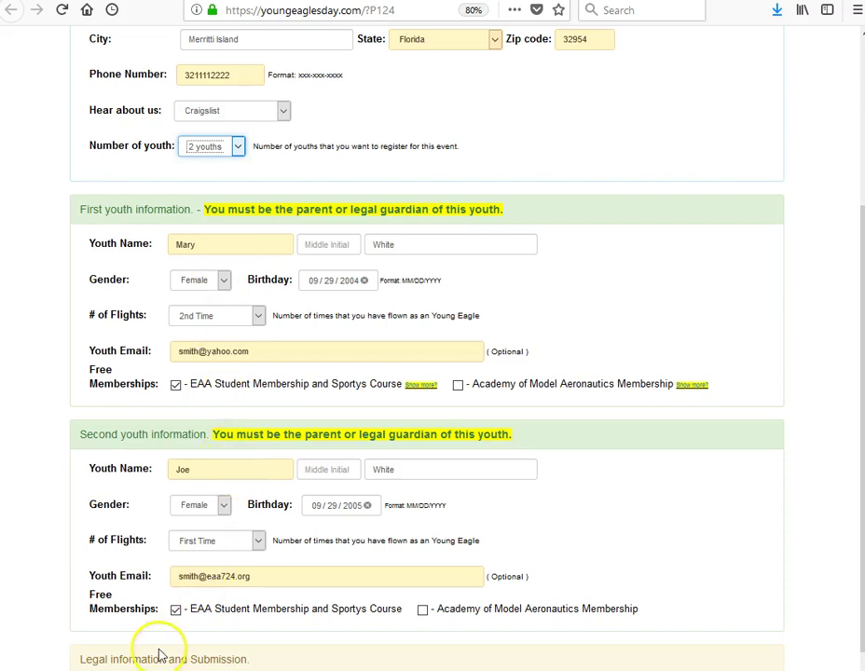
Accept the legal terms, submit the youths' flight registration and update the browser's saved address
scroll(62, 521, down, 3)
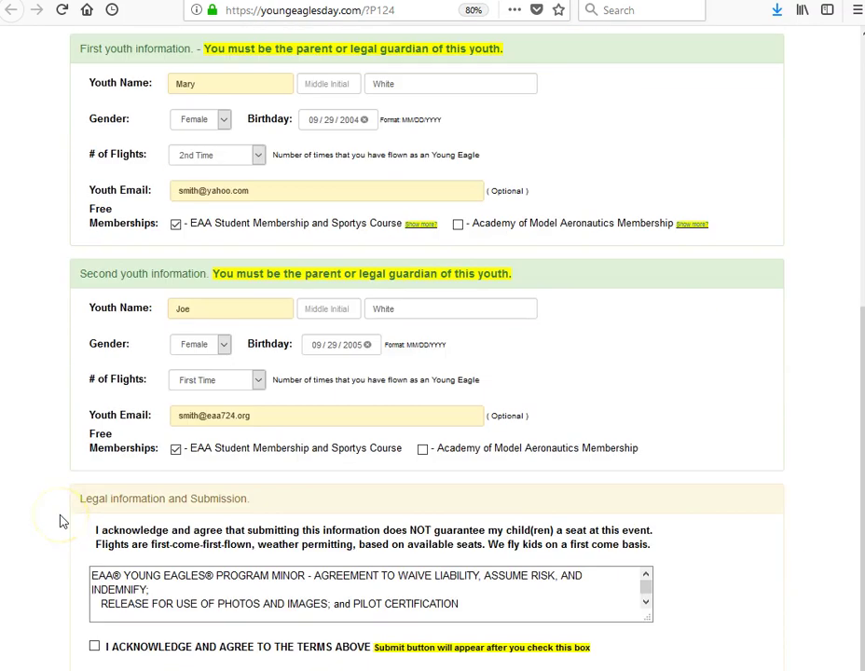
click(94, 647)
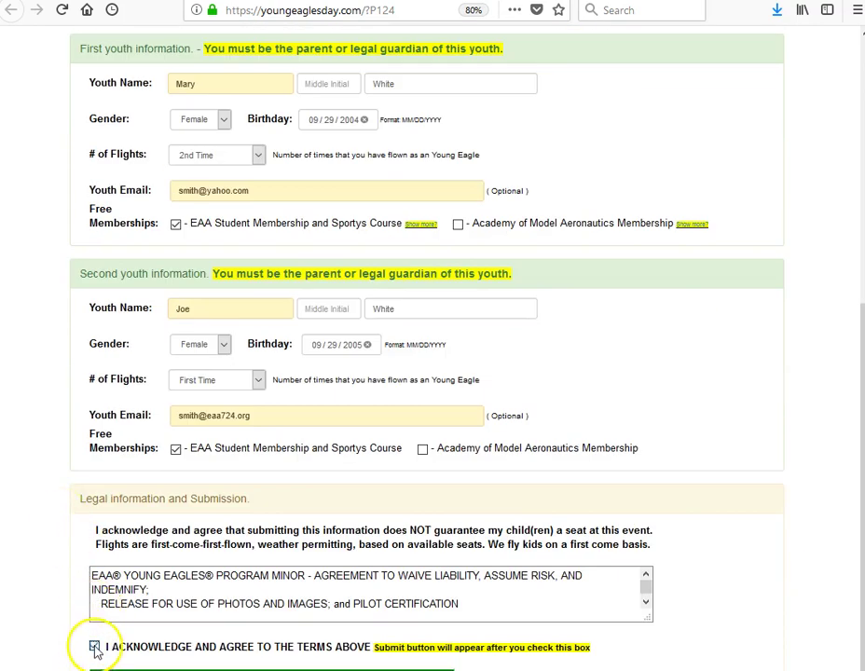
scroll(69, 497, down, 1)
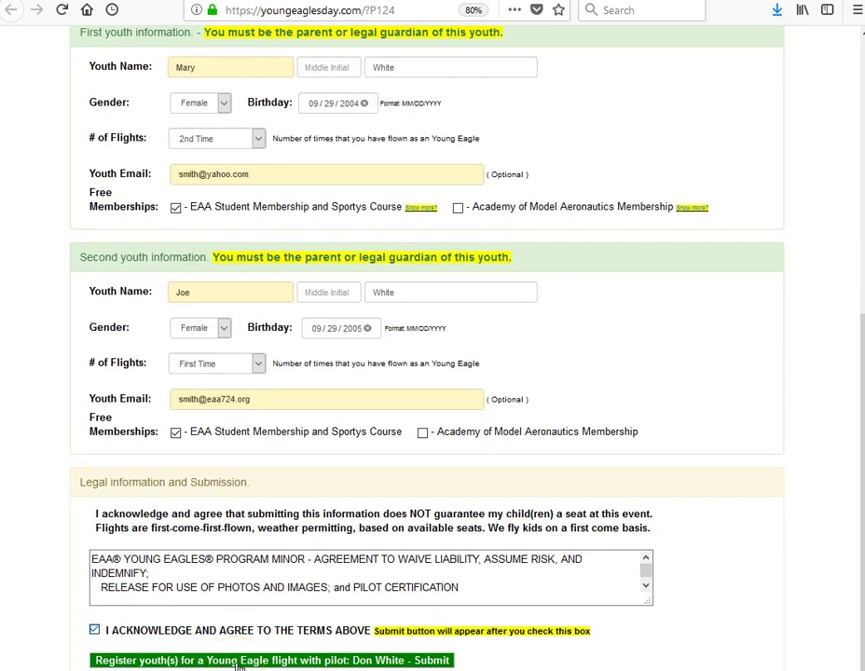
click(237, 662)
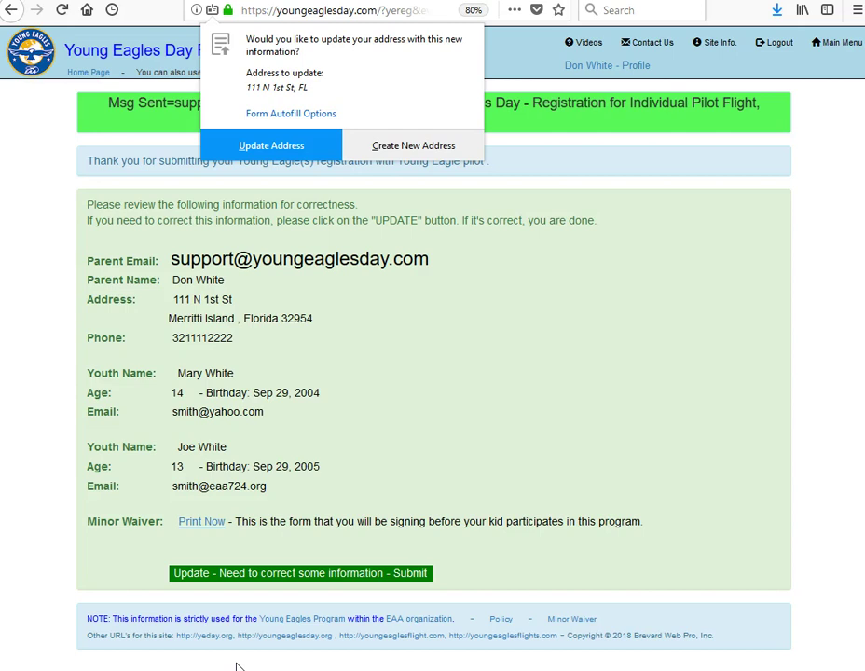
click(271, 146)
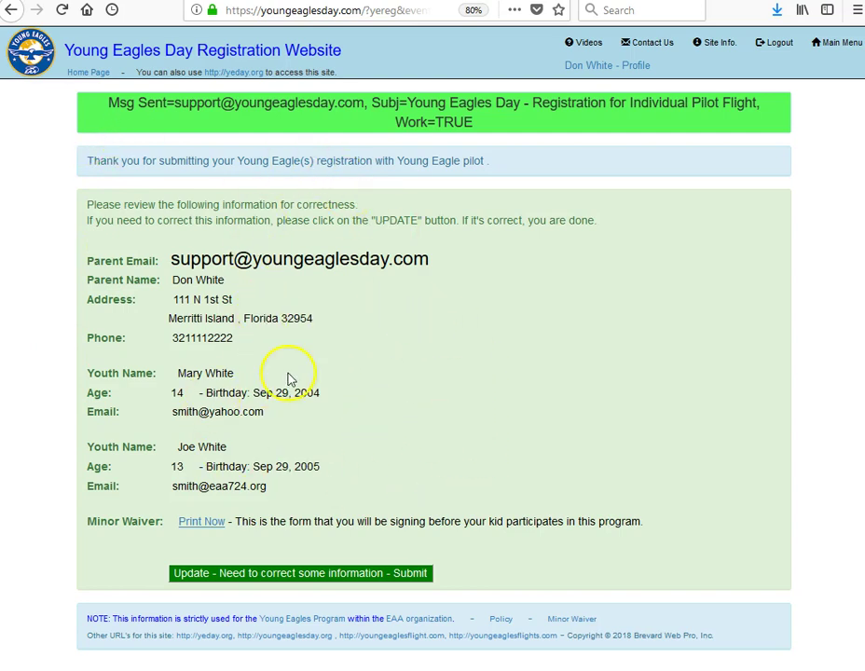
Reopen the submitted registration for correction and look through its fields
click(274, 575)
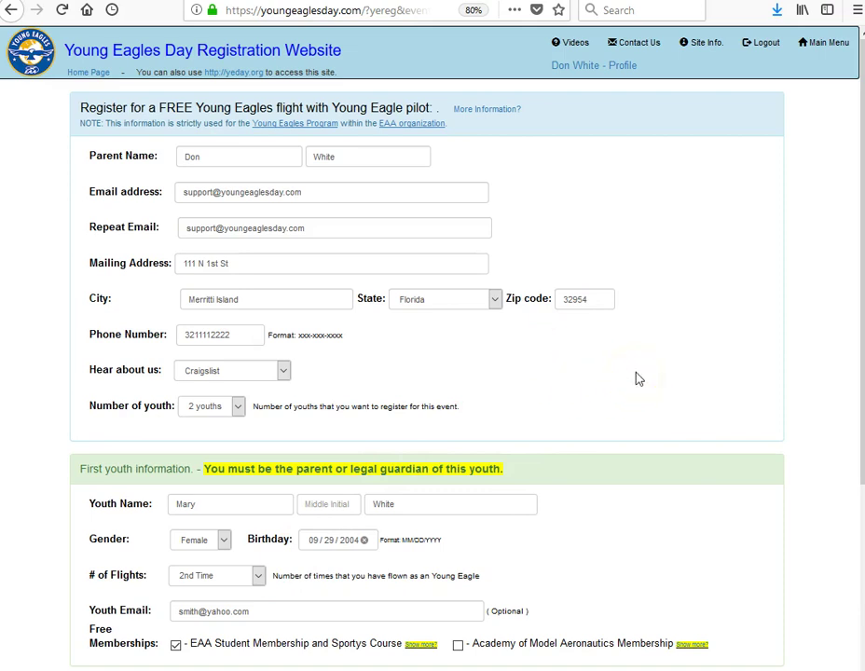
scroll(638, 378, down, 8)
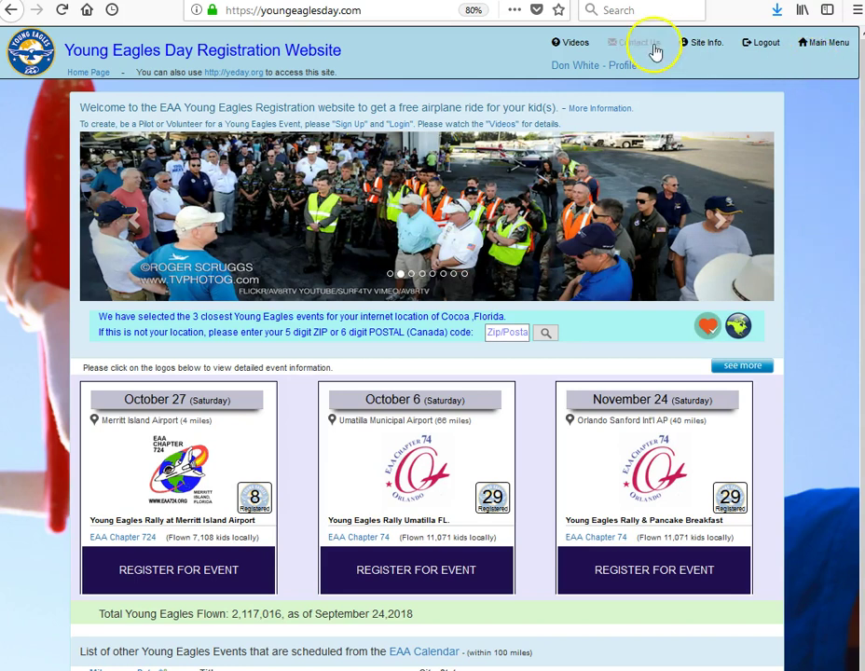
Return to the main menu and submit both newly registered kids for acceptance to an individual Young Eagle flight
click(825, 44)
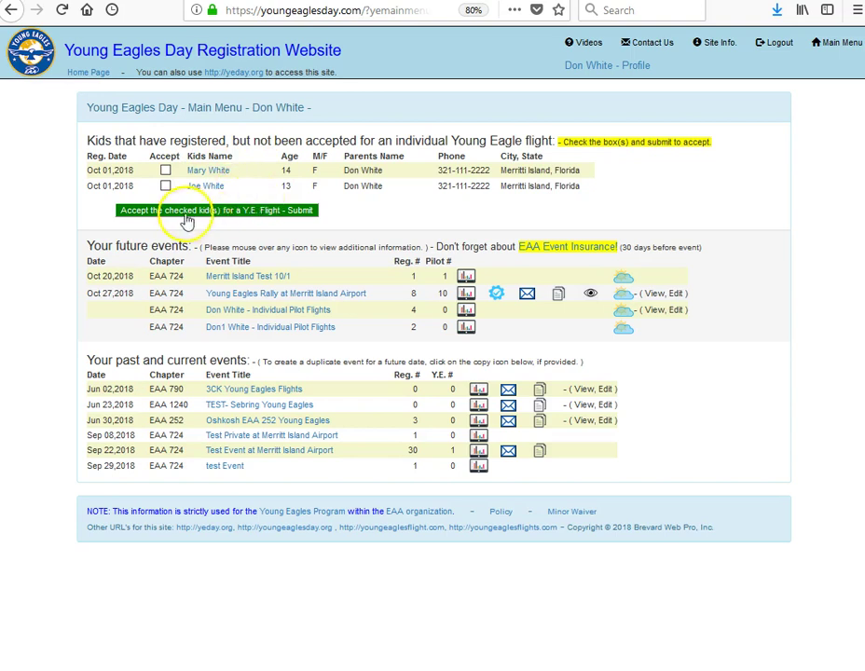
click(165, 171)
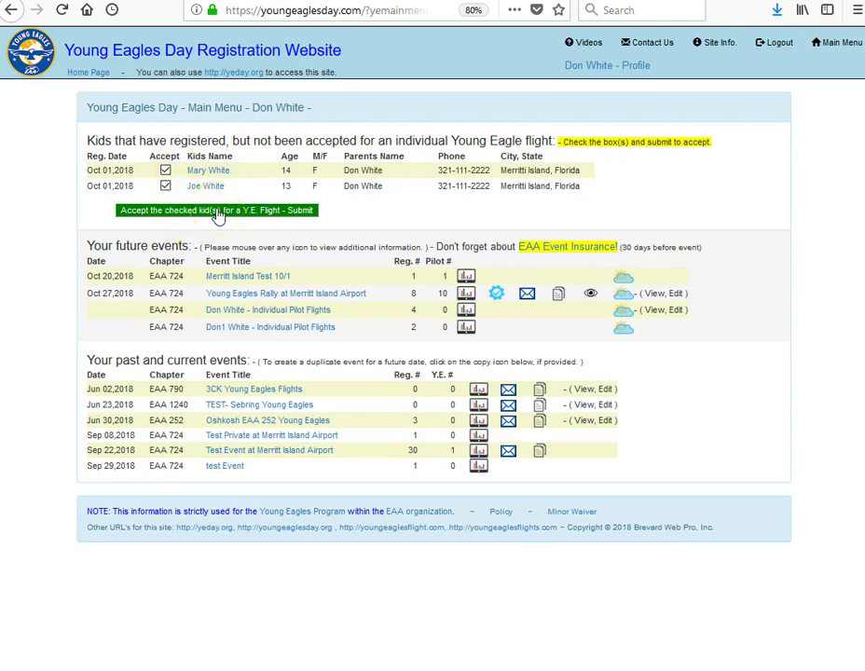
click(217, 213)
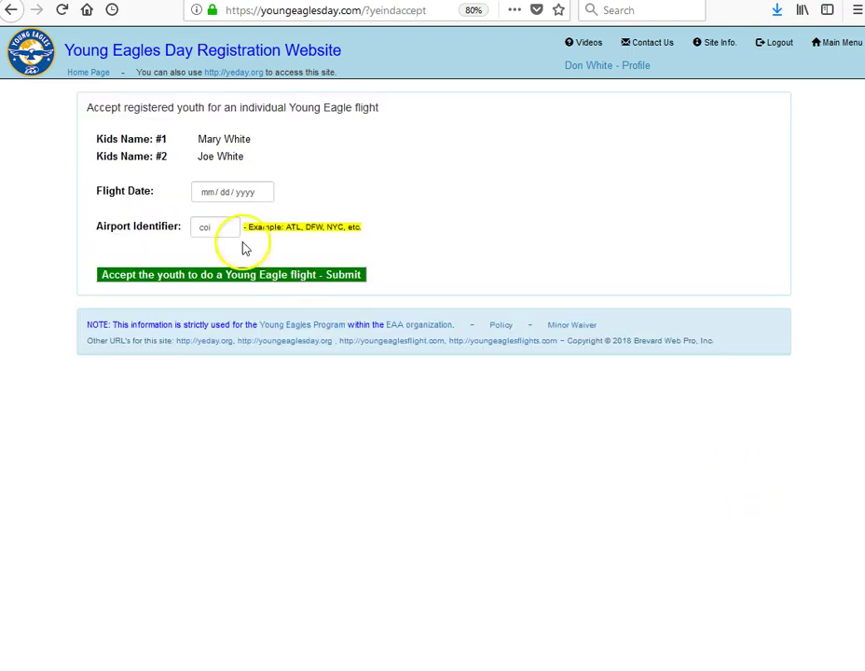
Set the flight date to 10/06/2018 and the airport identifier to coi, and submit the acceptance of the youths
click(263, 194)
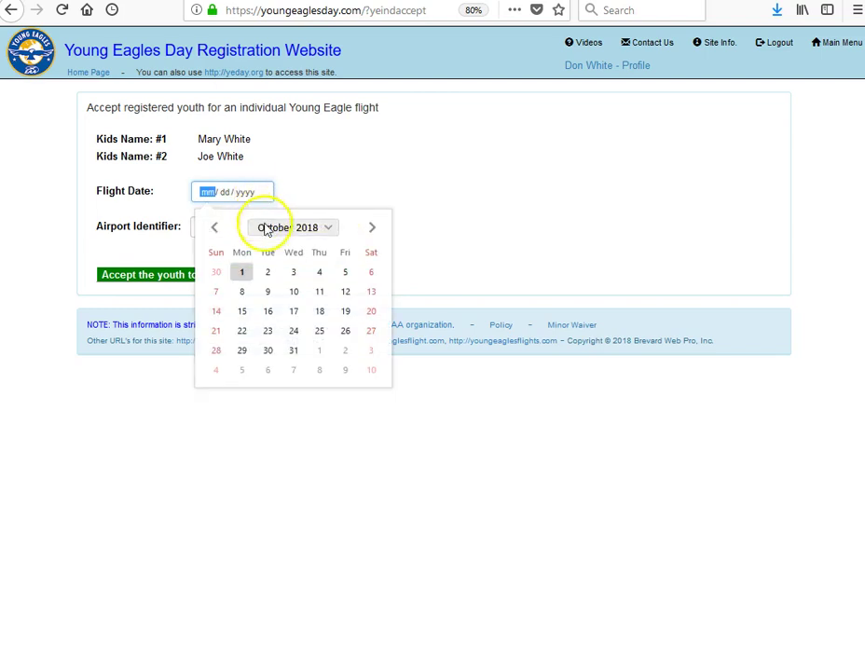
click(371, 273)
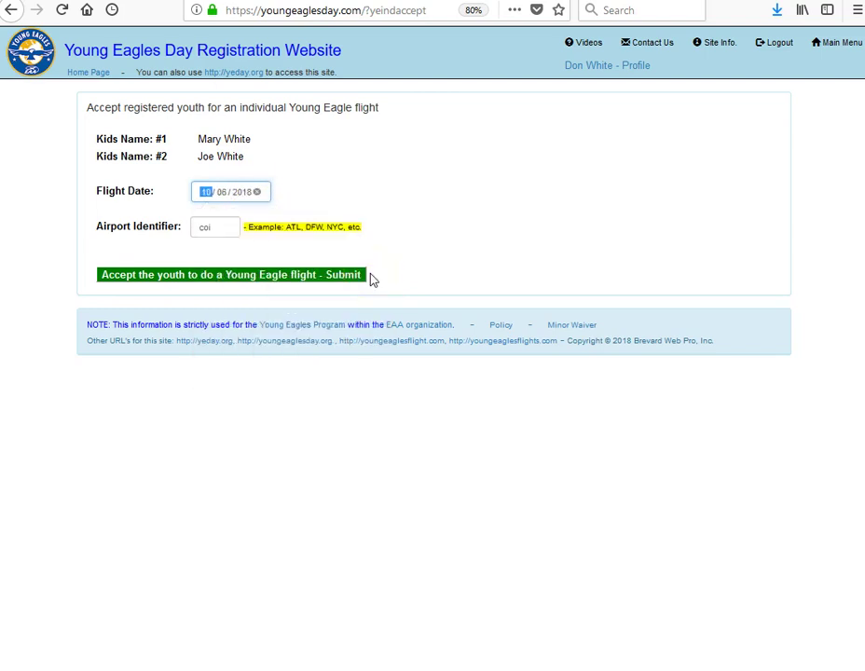
click(410, 273)
drag(198, 228, 184, 227)
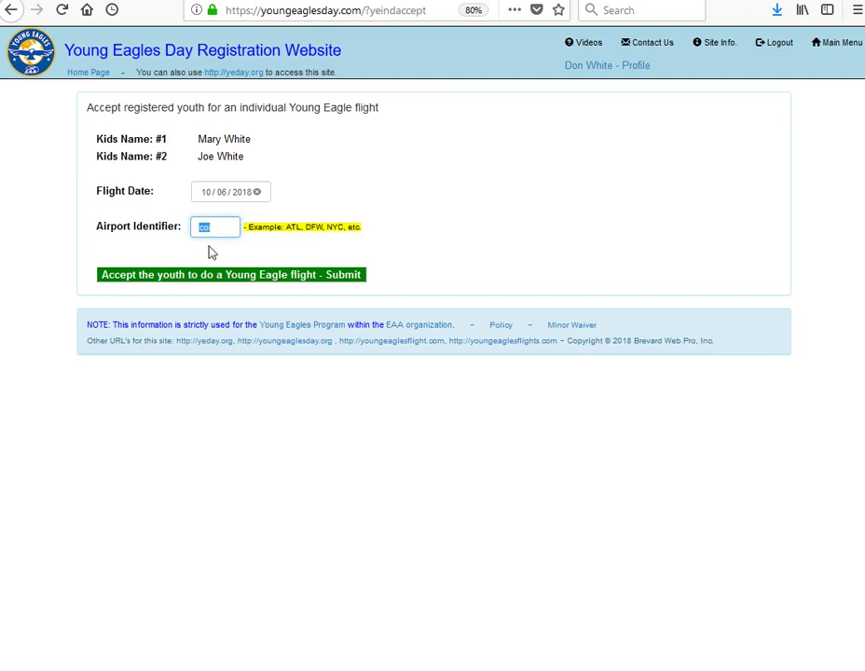
text(coi)
click(191, 276)
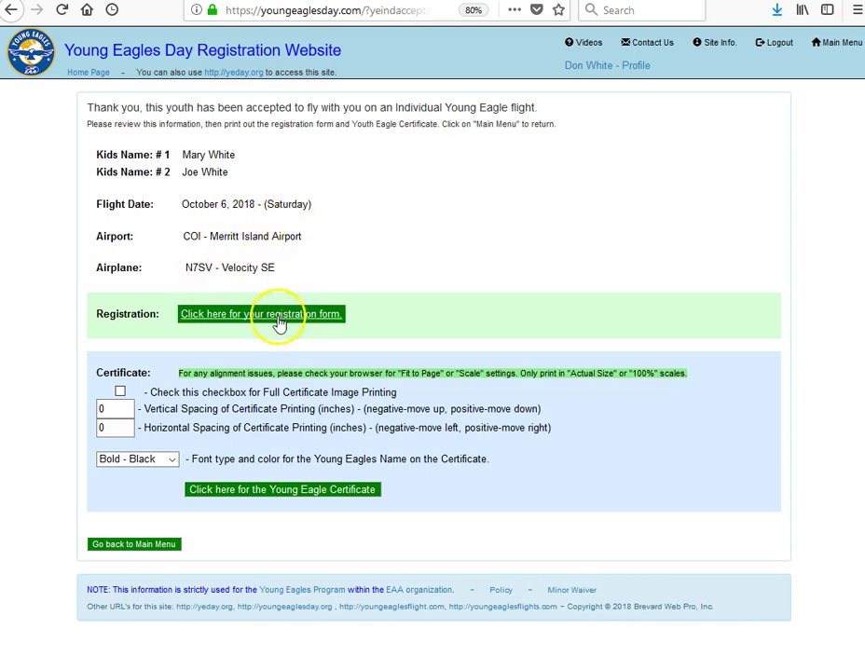
Open the youths' registration form PDF, examine both pages of the completed minor waivers, and close it
click(270, 317)
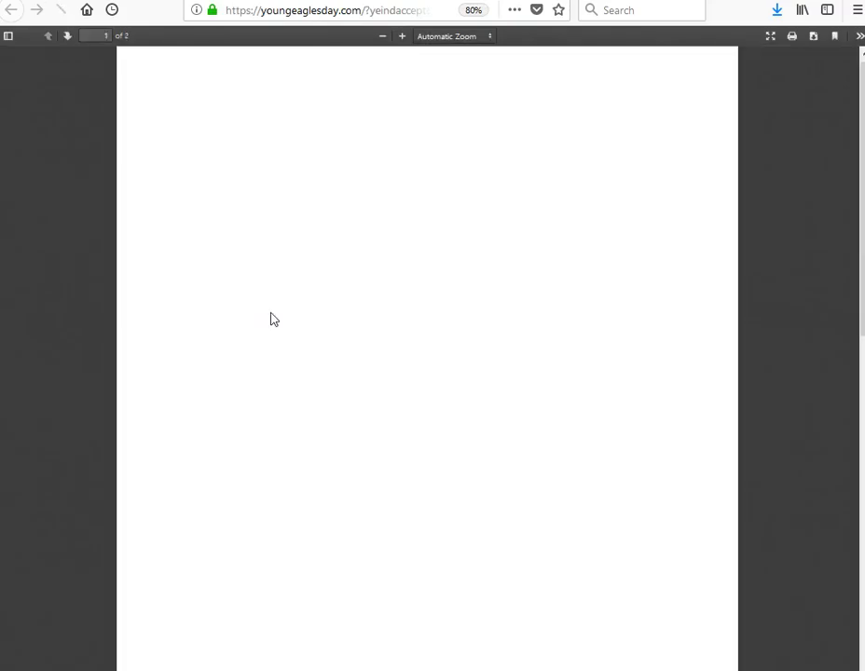
click(285, 318)
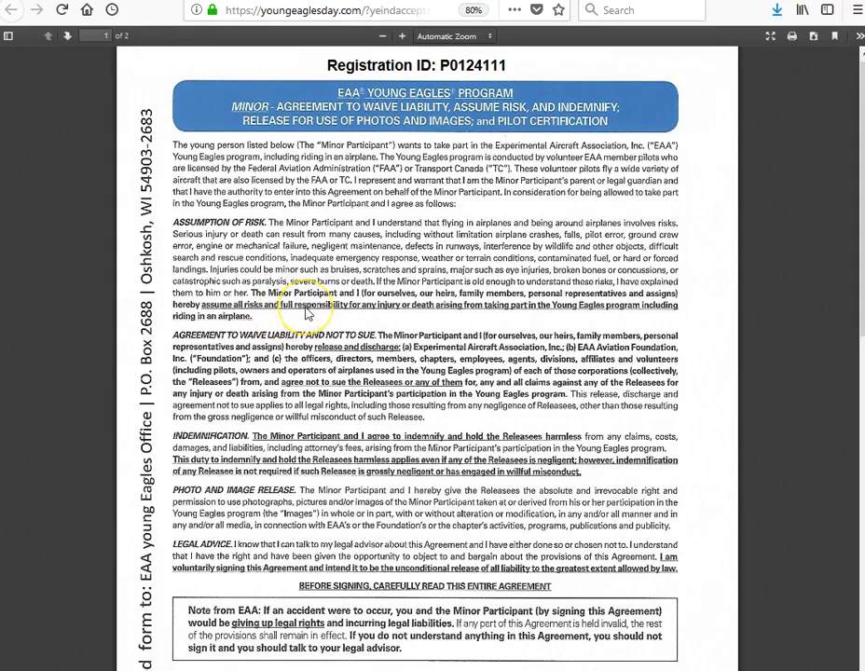
scroll(307, 314, down, 5)
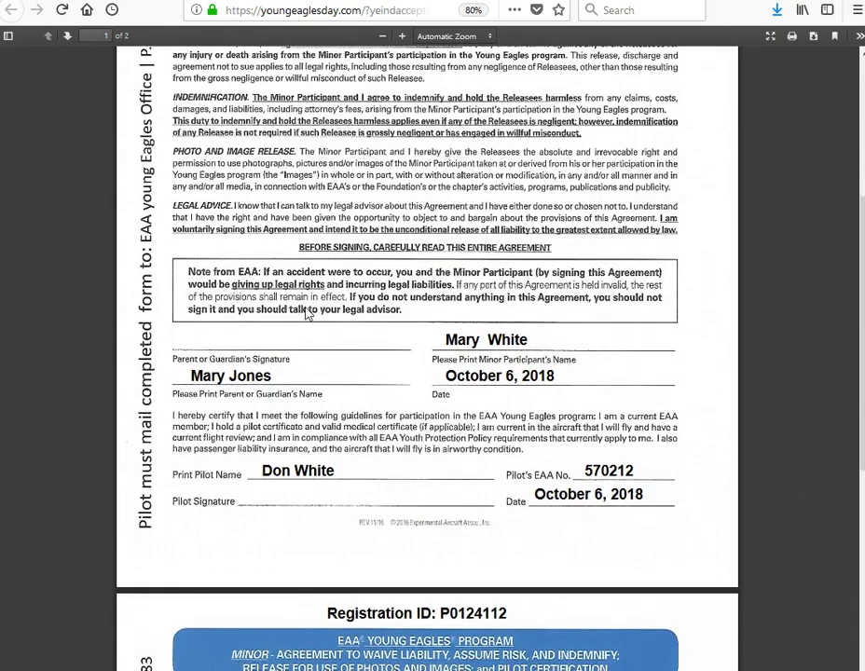
scroll(307, 315, down, 7)
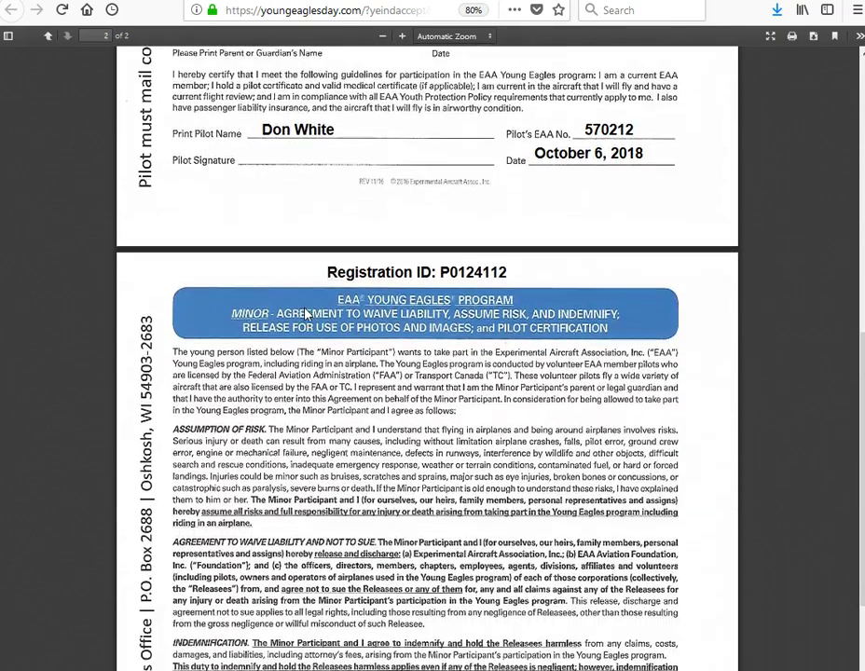
scroll(308, 314, down, 3)
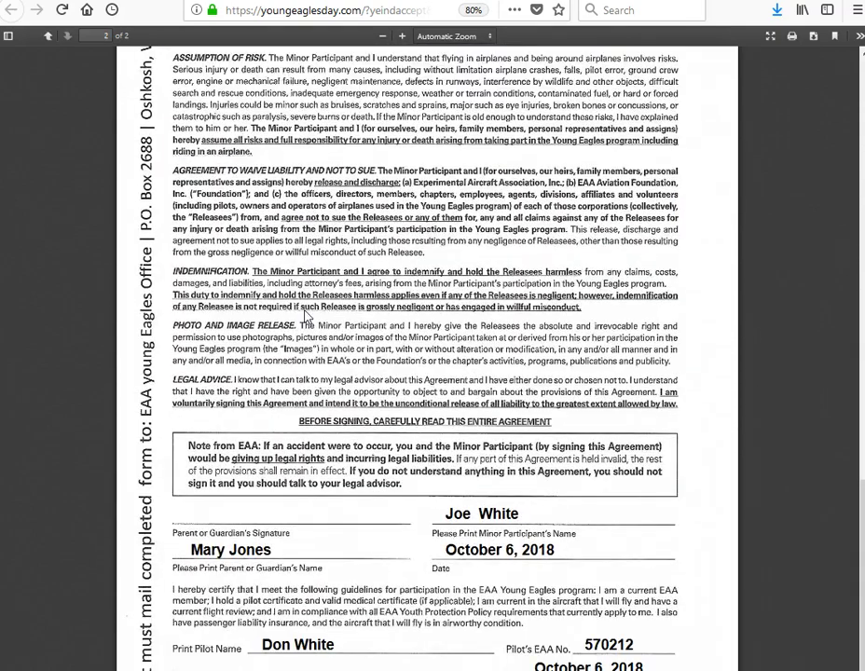
click(300, 316)
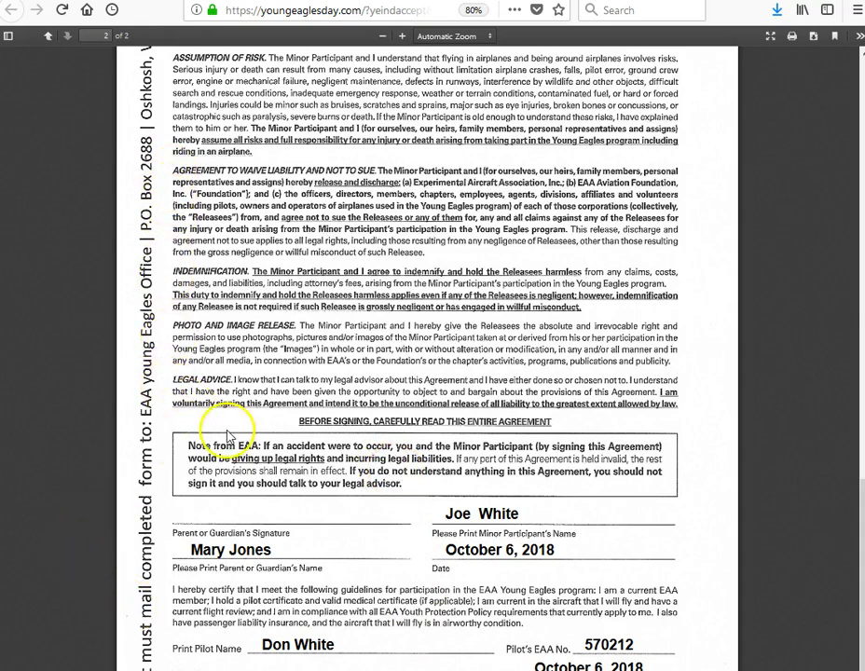
scroll(228, 438, up, 3)
scroll(227, 434, up, 2)
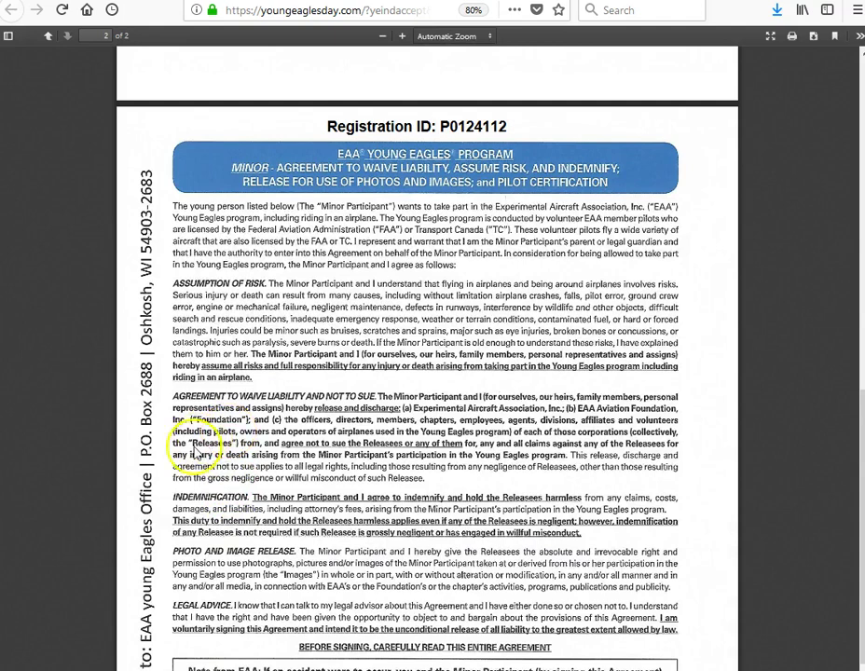
scroll(289, 494, down, 1)
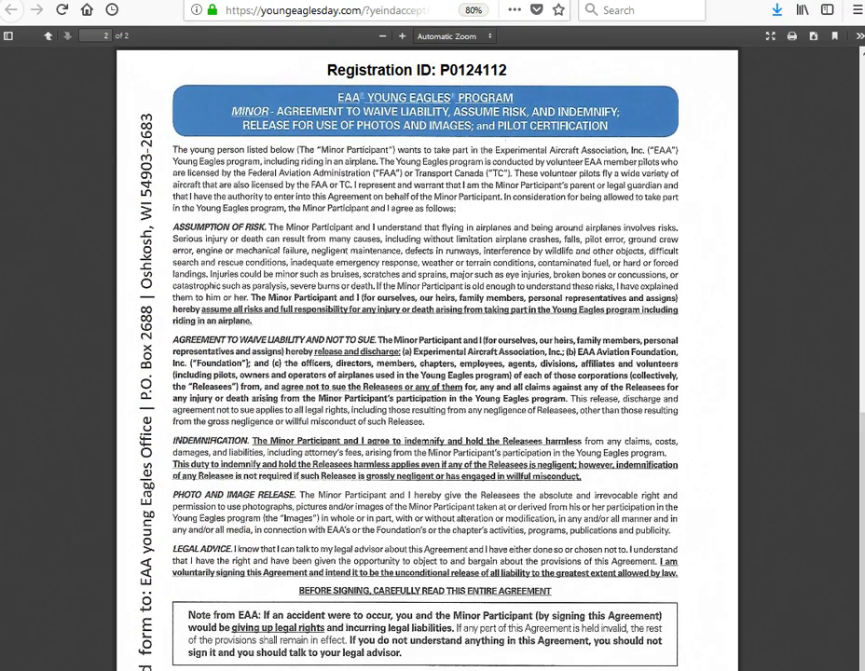
key(ctrl+w)
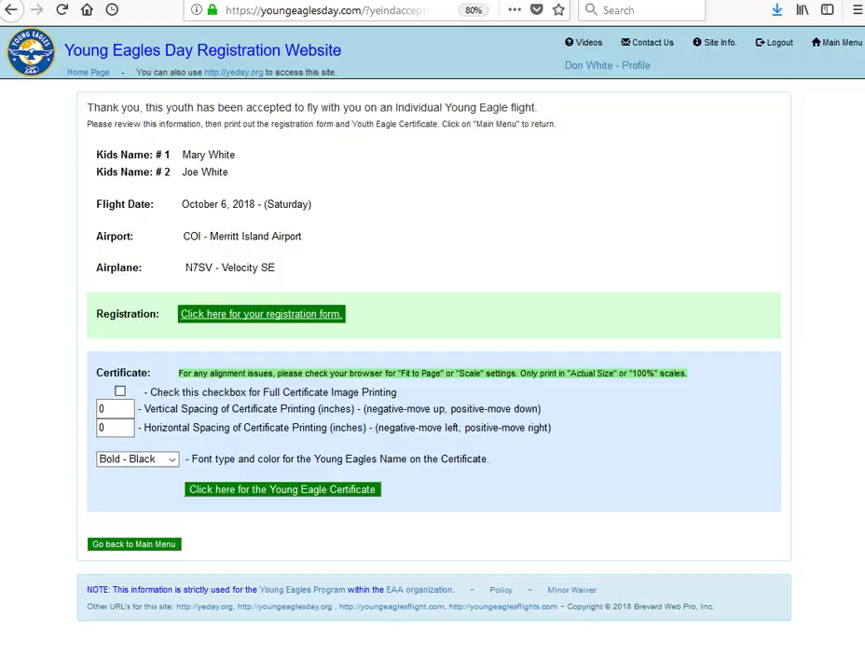
Generate the Young Eagle certificates with full certificate image printing enabled and the names set in Script - Blue
click(120, 393)
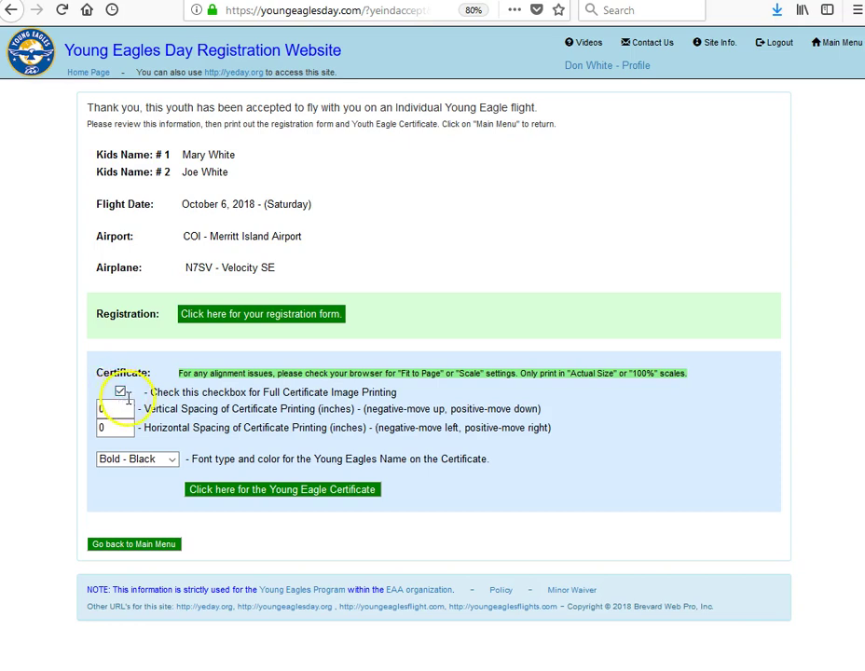
click(139, 460)
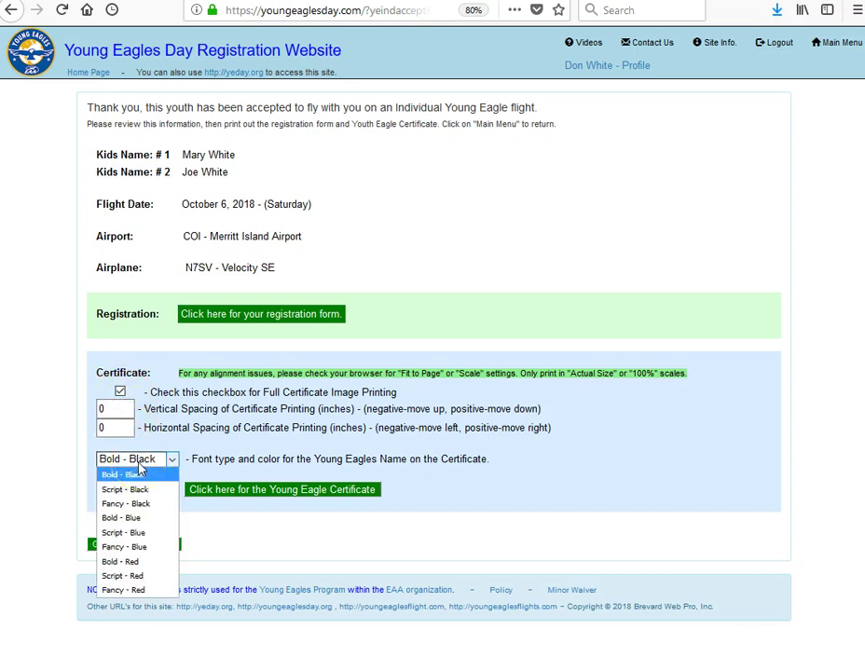
click(129, 533)
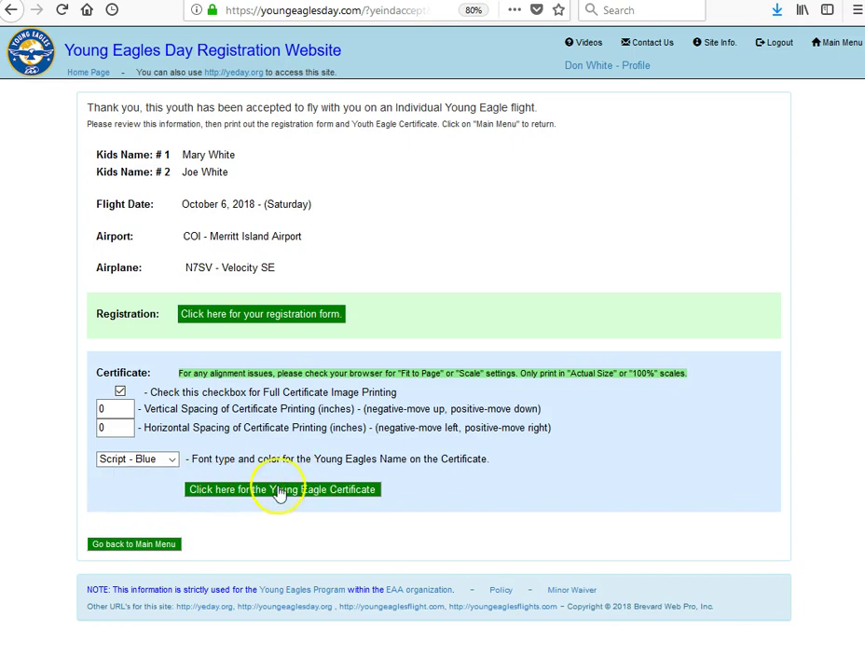
click(280, 492)
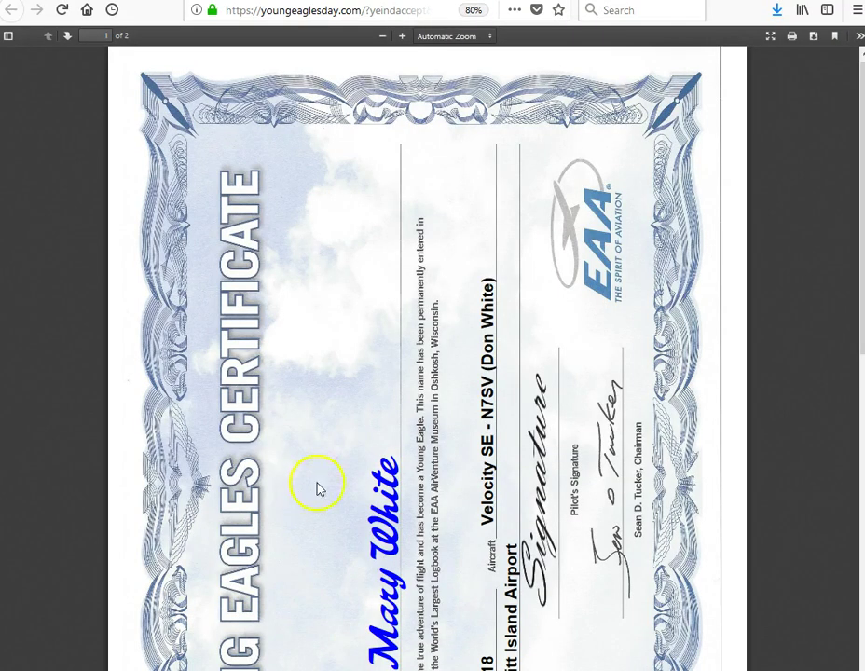
Examine the certificates of both youths in the PDF and close it
scroll(368, 442, down, 2)
scroll(370, 440, down, 1)
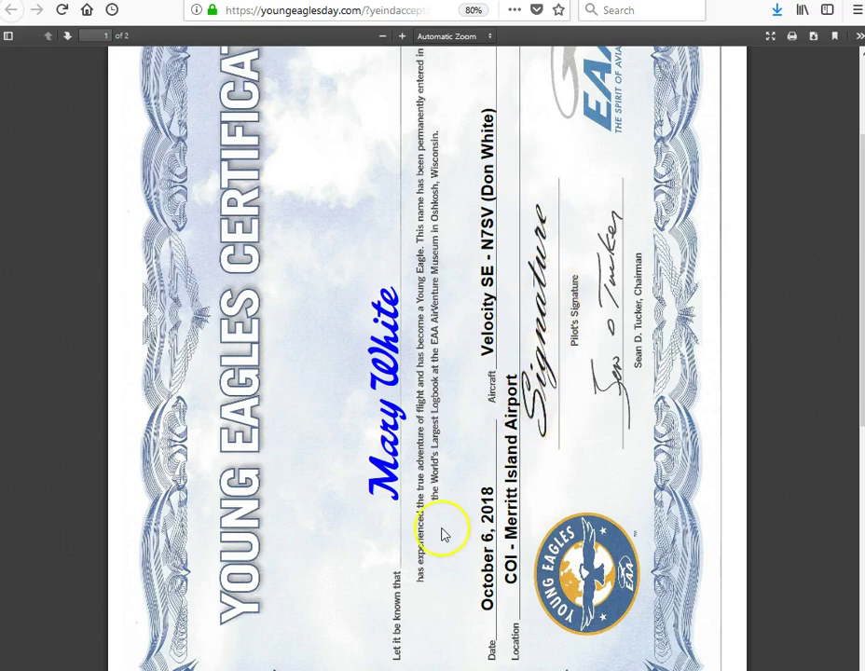
scroll(442, 536, down, 8)
scroll(442, 538, down, 3)
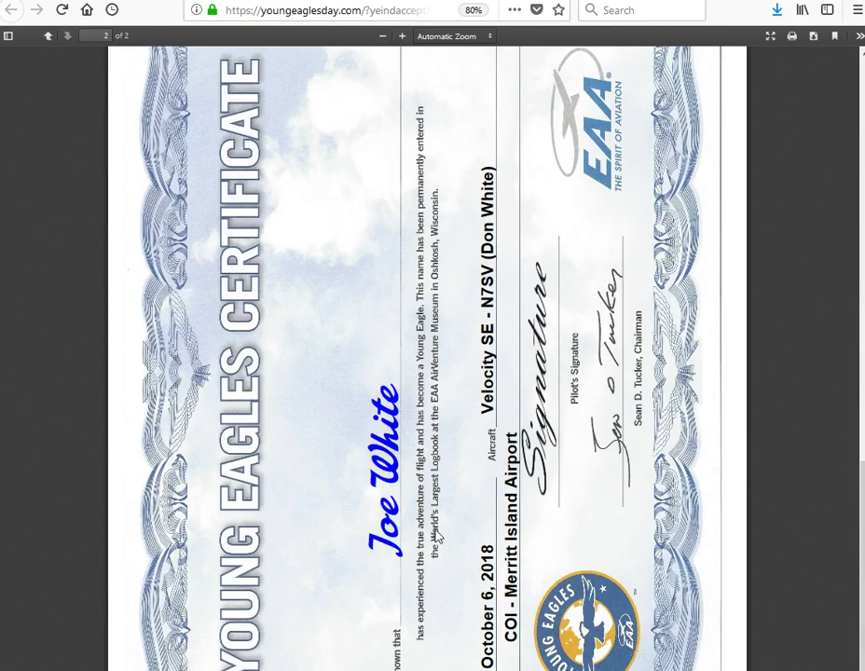
scroll(439, 533, up, 10)
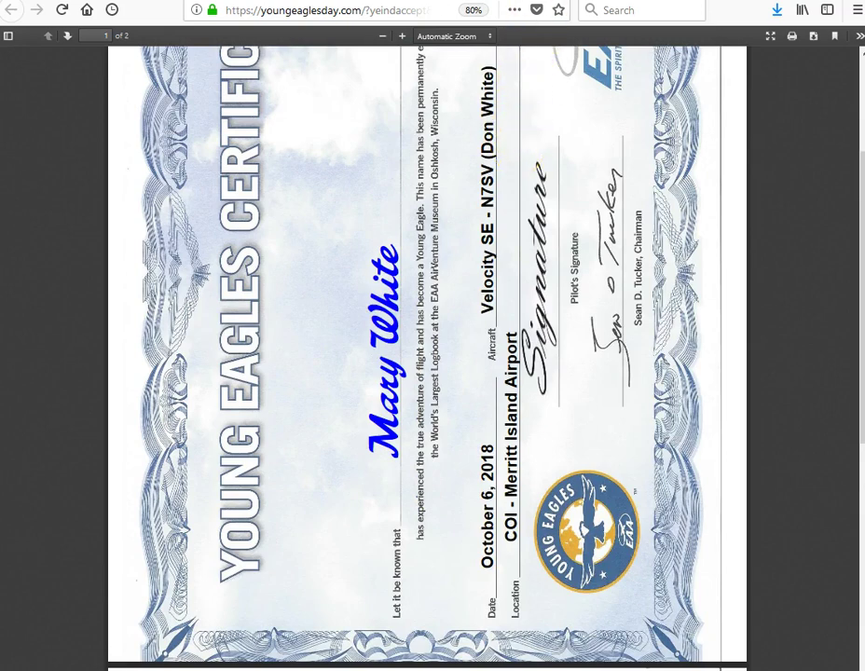
key(ctrl+w)
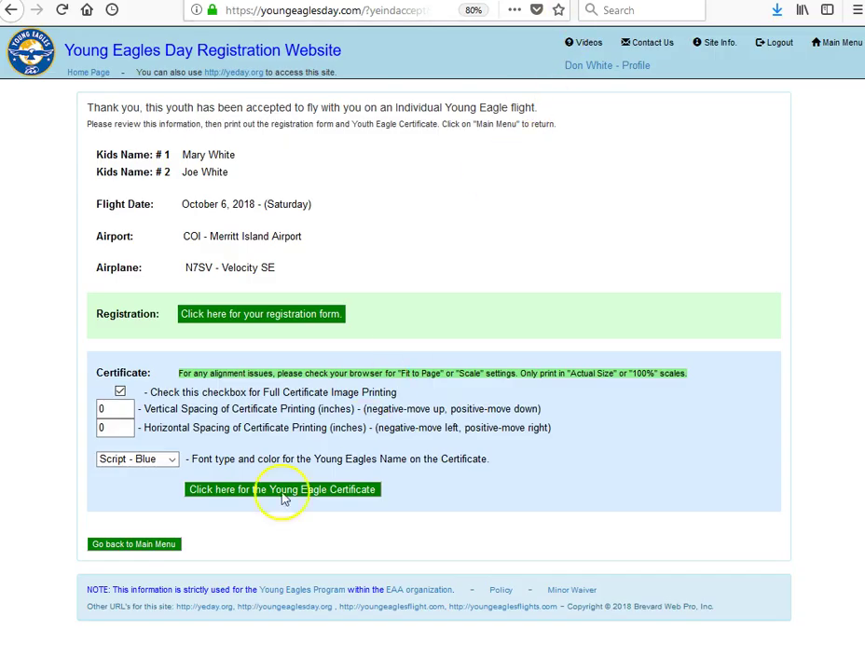
Return to the main menu and confirm the individual Young Eagle flights of both accepted kids as flown
click(151, 548)
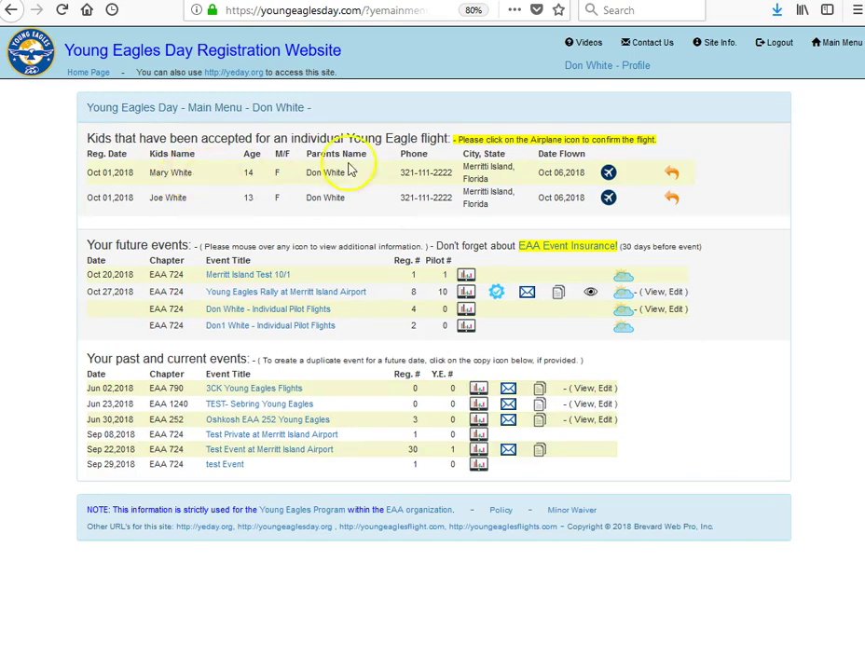
click(609, 175)
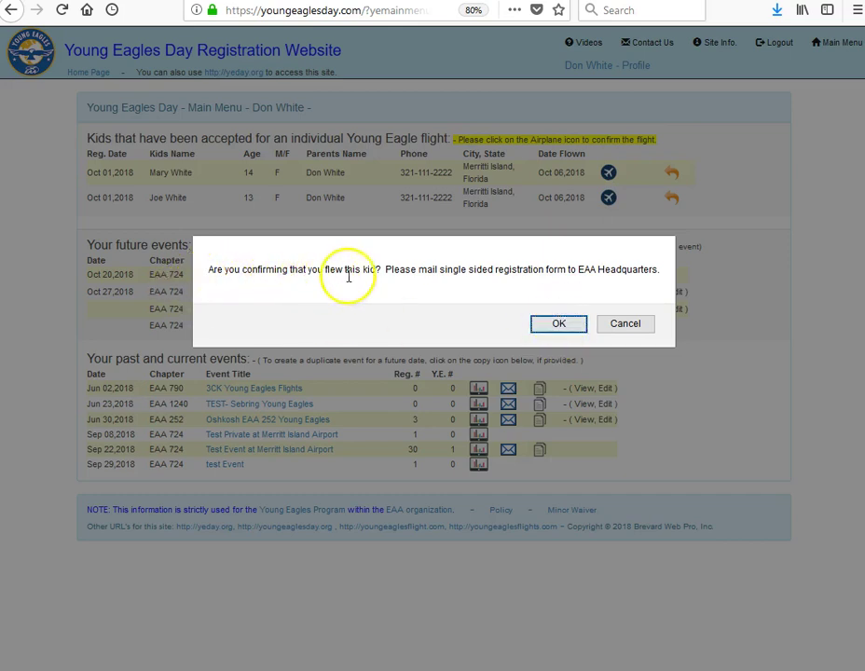
click(556, 323)
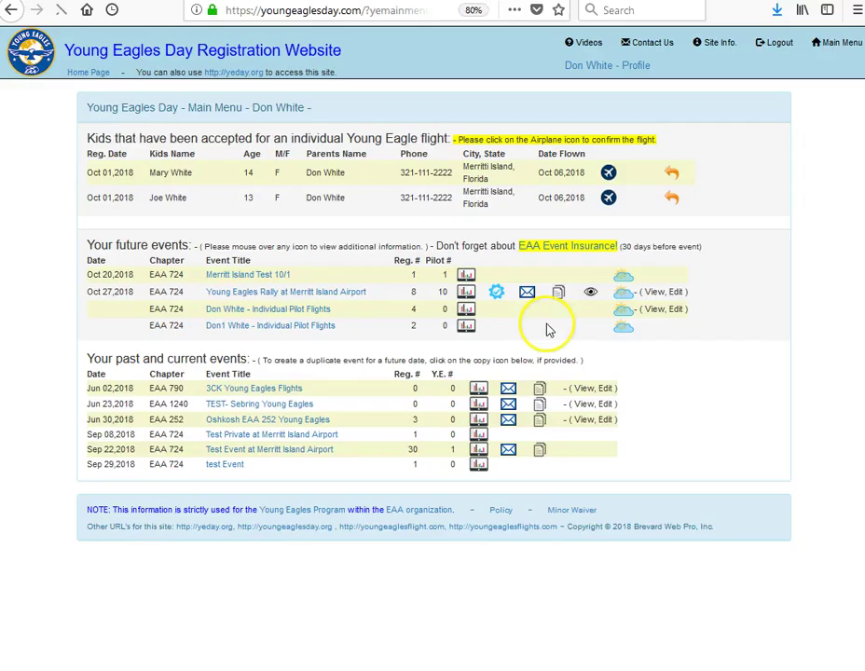
click(609, 174)
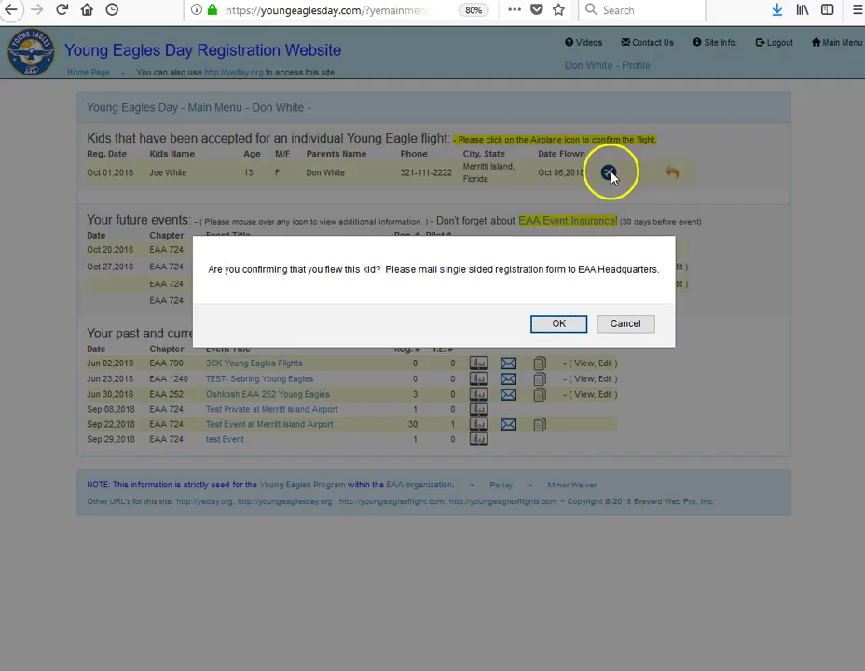
click(559, 324)
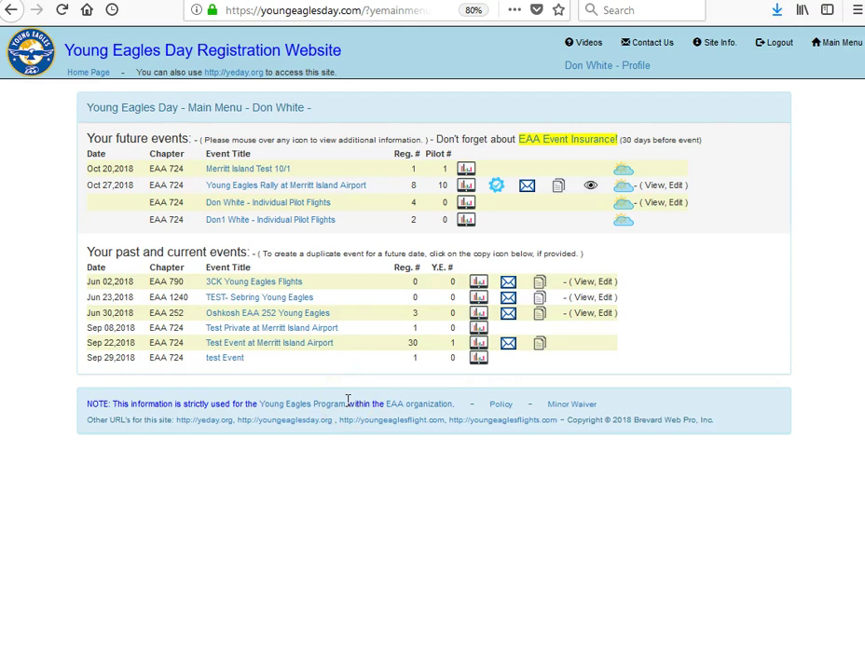
click(337, 476)
click(552, 551)
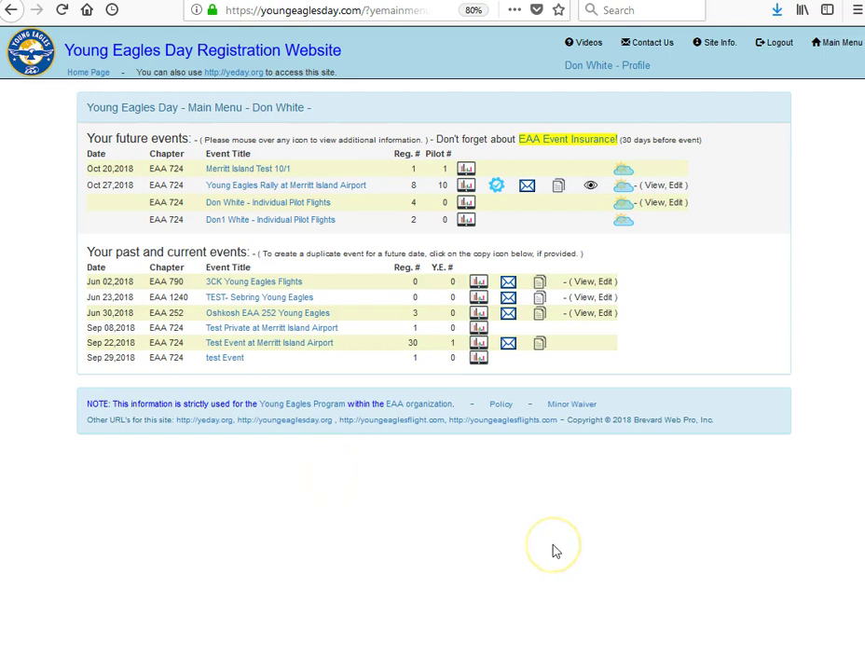